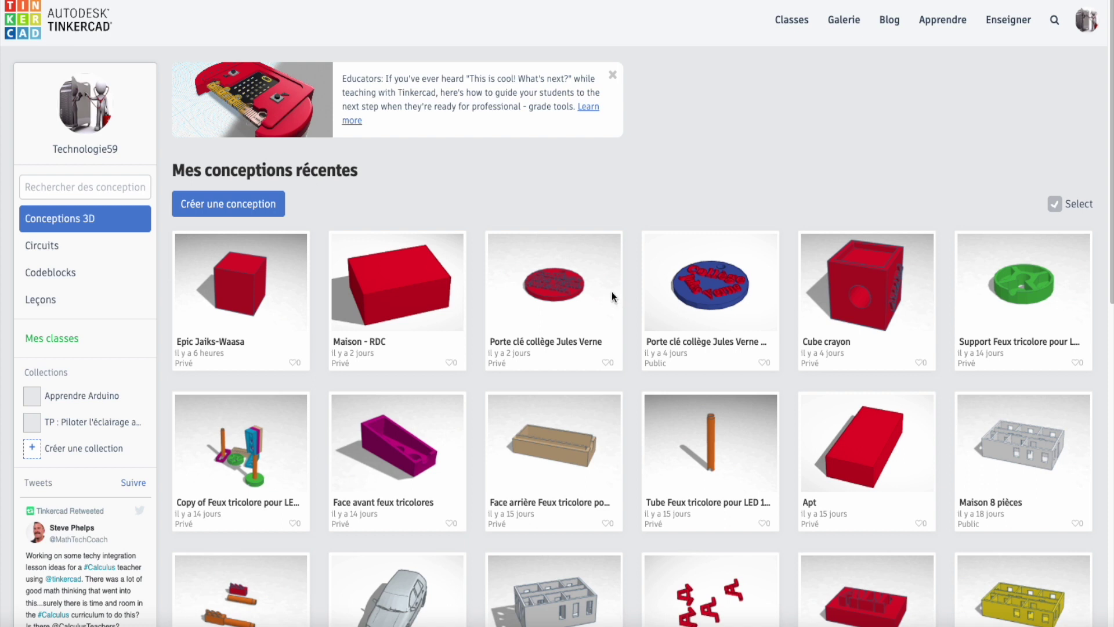
# - Look at the list of saved circuits and return to the 3D designs list
pyautogui.click(56, 246)
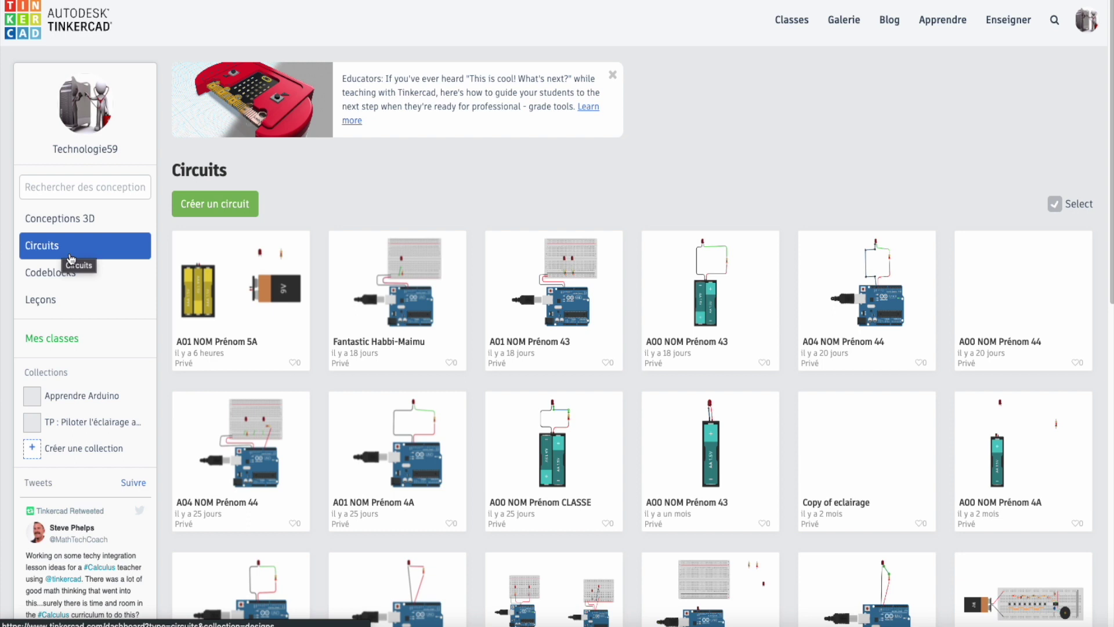
pyautogui.click(97, 219)
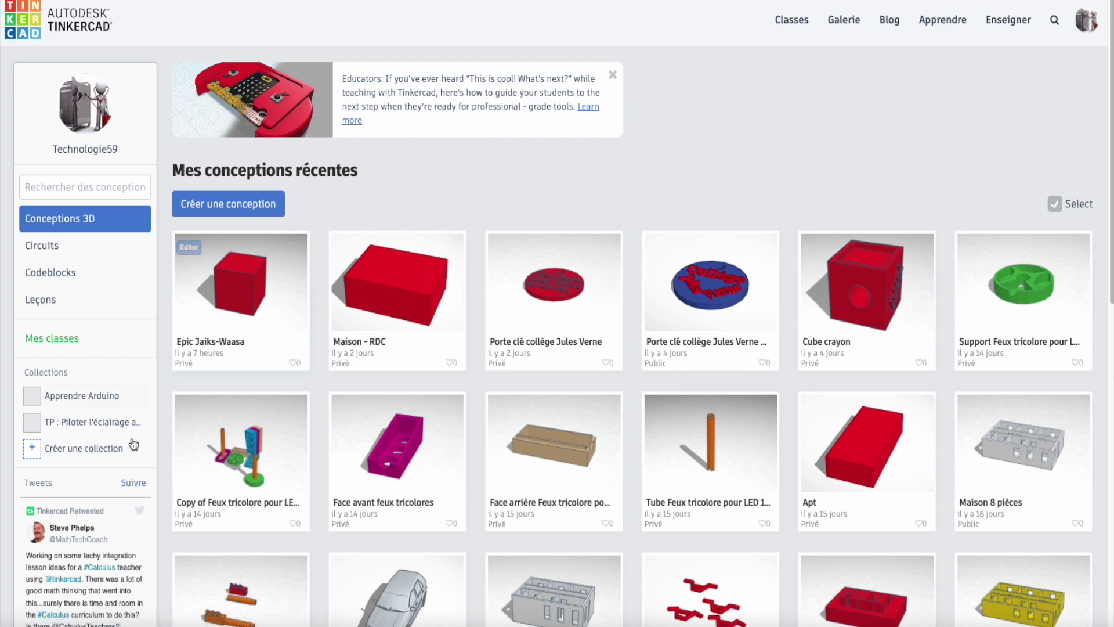
# - Switch to the class-joining window, view the nickname form for class 5A and the class code page, and return to the dashboard in Google Chrome
pyautogui.click(32, 622)
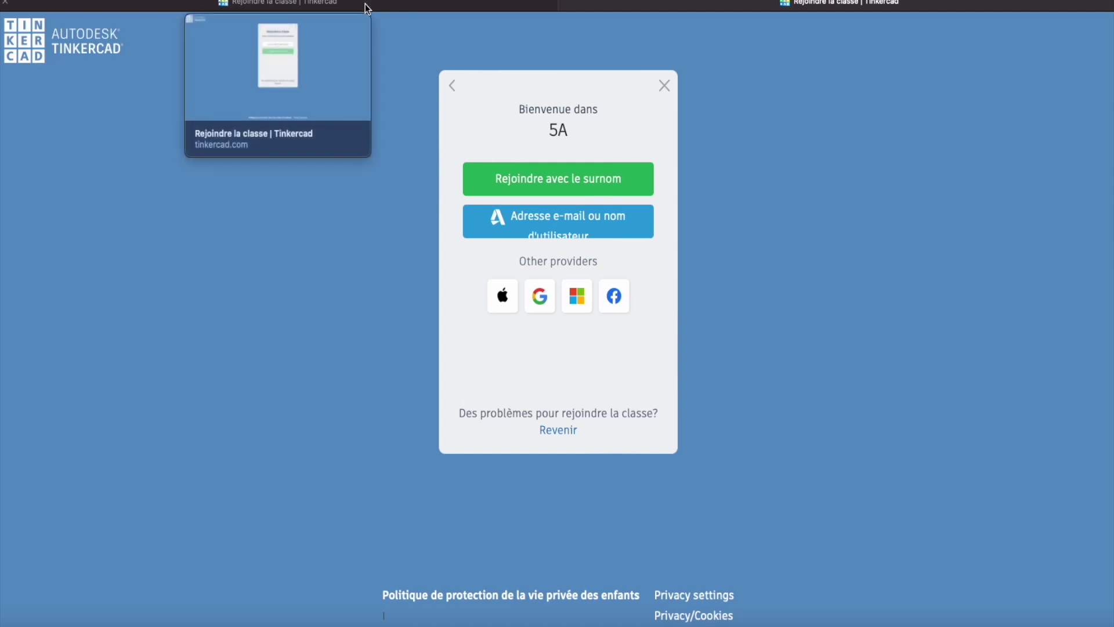
pyautogui.click(529, 187)
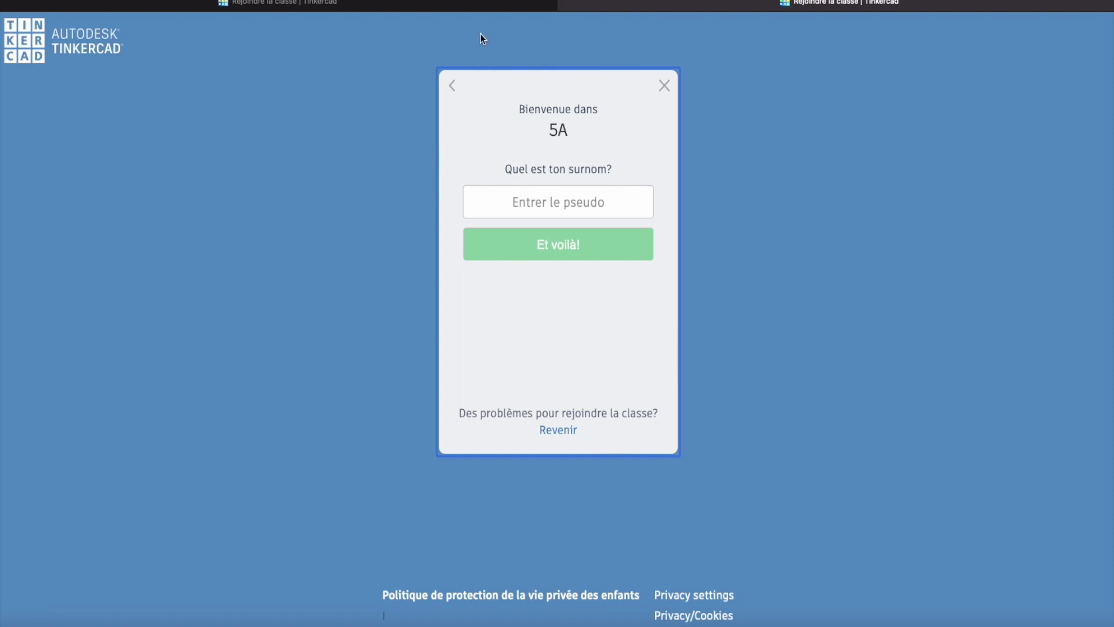
pyautogui.click(476, 4)
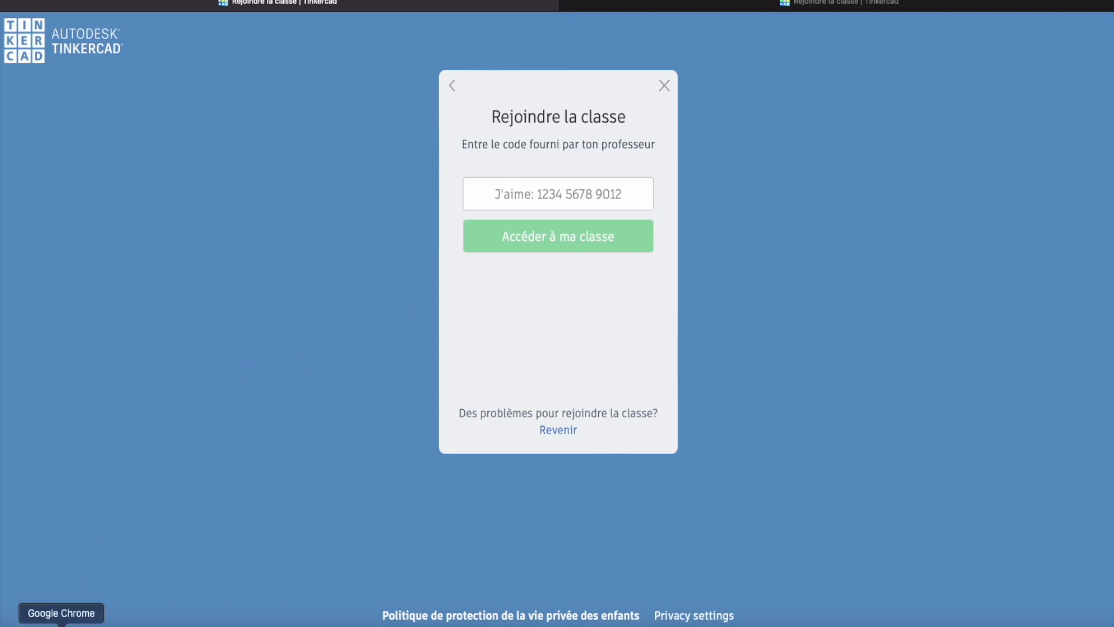
pyautogui.click(61, 625)
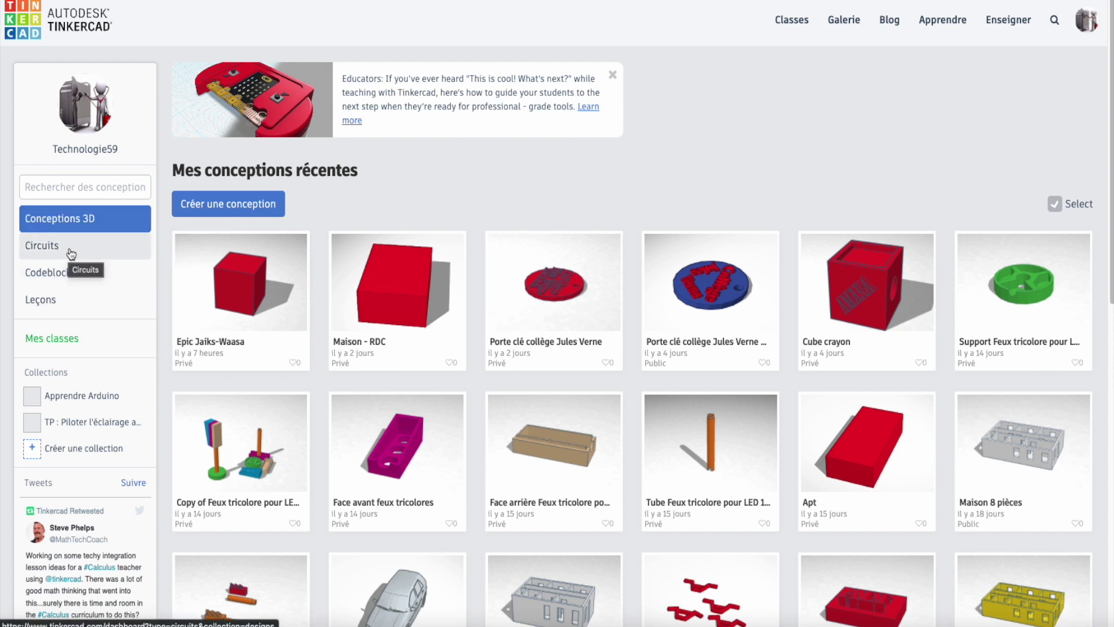
# - Create a new 3D design and place a solid red box in the rear half of the workplane
pyautogui.click(222, 205)
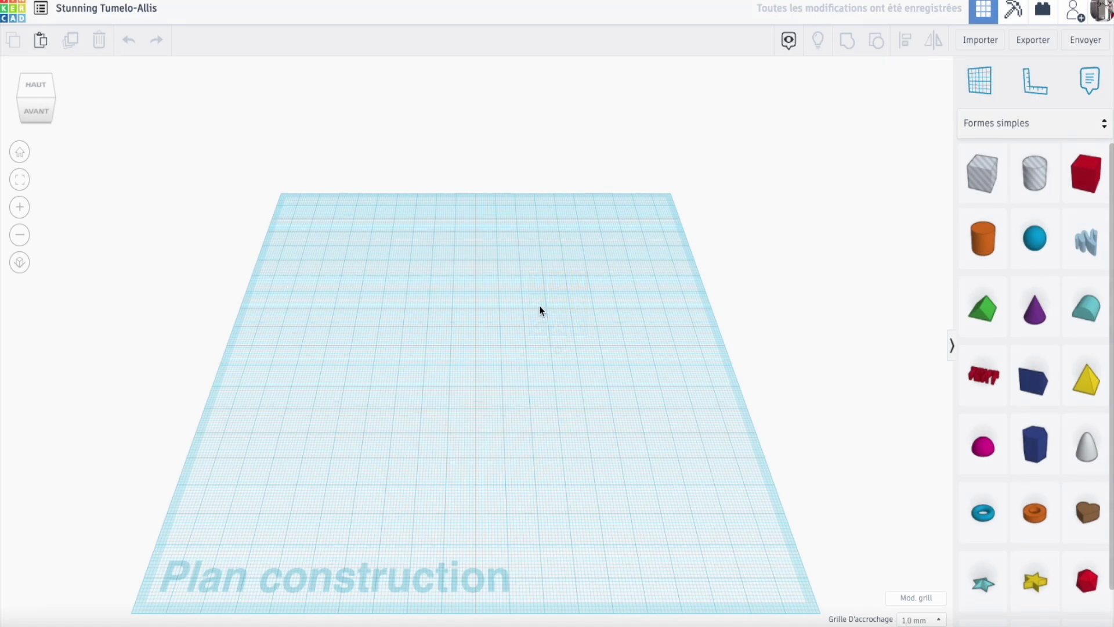
pyautogui.moveTo(496, 302); pyautogui.dragTo(499, 245, button='middle')
pyautogui.moveTo(499, 245)
pyautogui.mouseDown(button='right')
pyautogui.moveTo(504, 308)
pyautogui.moveTo(523, 289)
pyautogui.moveTo(582, 266)
pyautogui.moveTo(493, 281)
pyautogui.moveTo(485, 260)
pyautogui.moveTo(508, 254)
pyautogui.mouseUp(button='right')
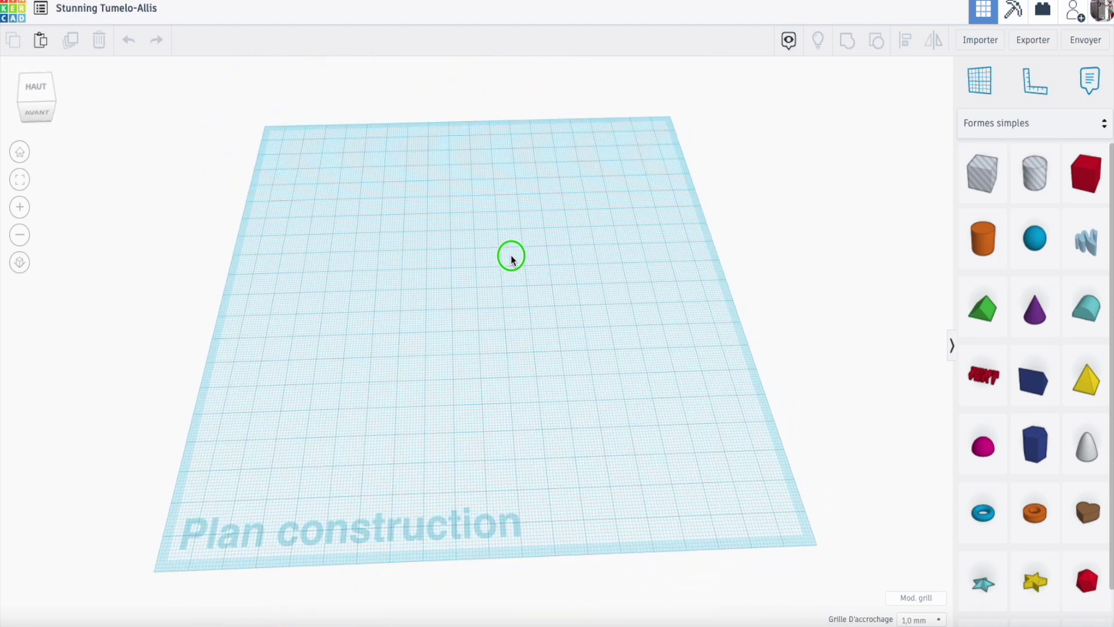
pyautogui.click(1082, 177)
pyautogui.moveTo(1082, 176); pyautogui.dragTo(420, 250)
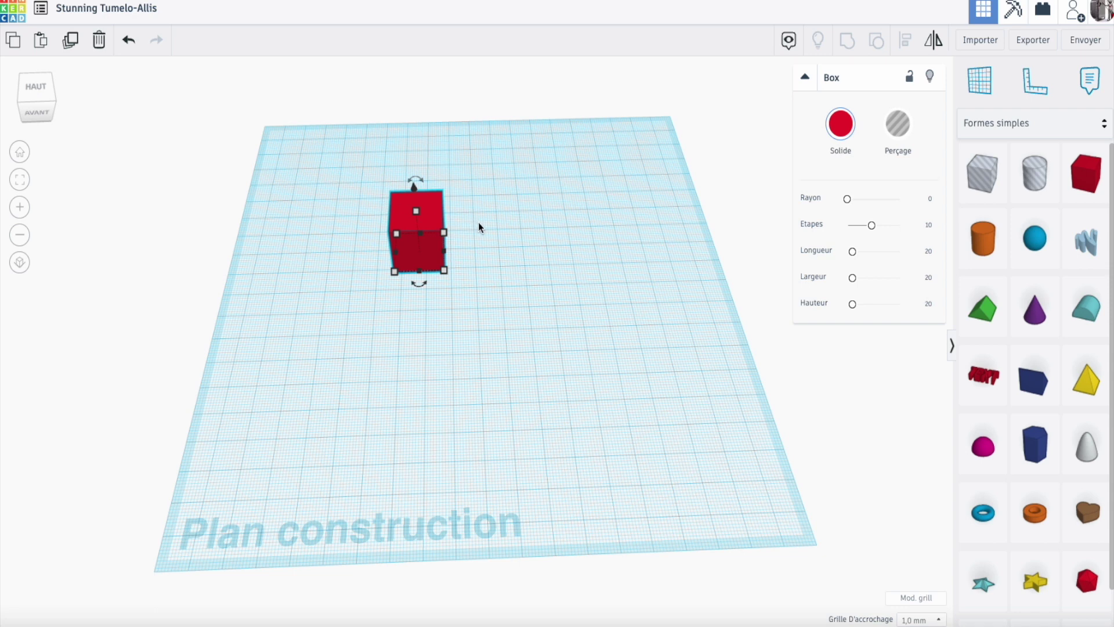
# - Rename the 3D design as "A01 NOM Prénom 5A" and return to the dashboard
pyautogui.click(145, 9)
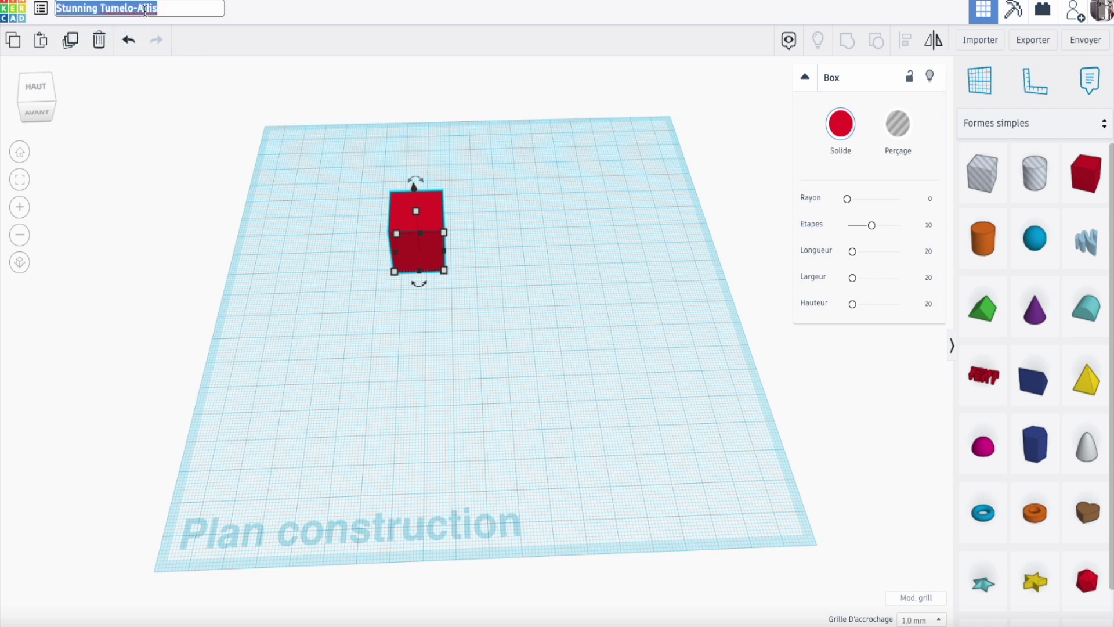
pyautogui.write('A01')
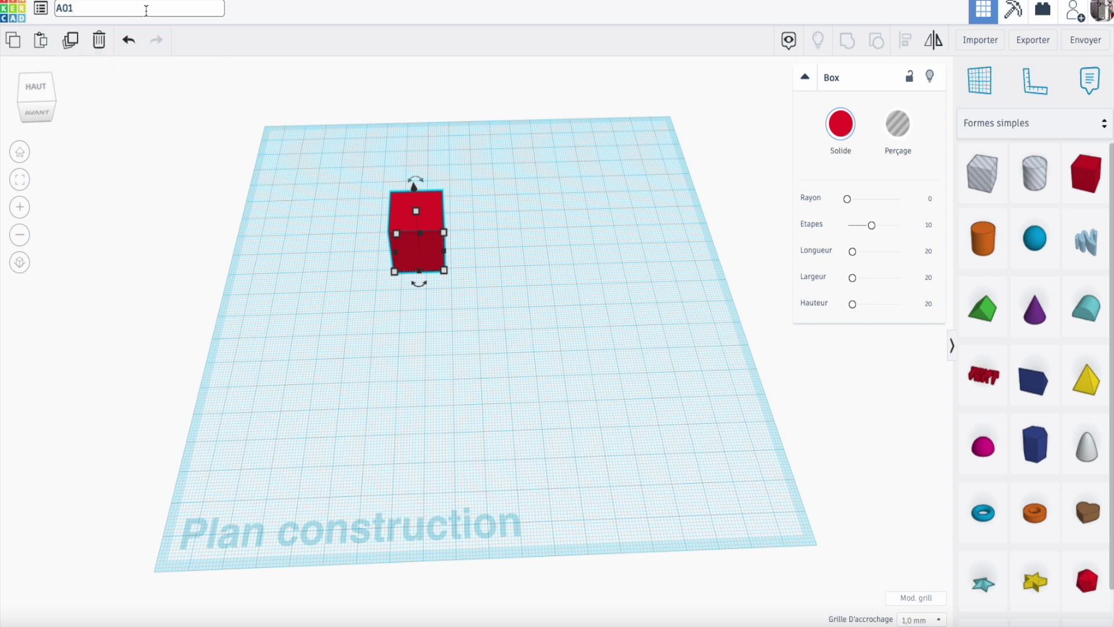
pyautogui.write(' NOM Prénom 5A')
pyautogui.click(145, 111)
pyautogui.click(510, 352)
pyautogui.click(20, 11)
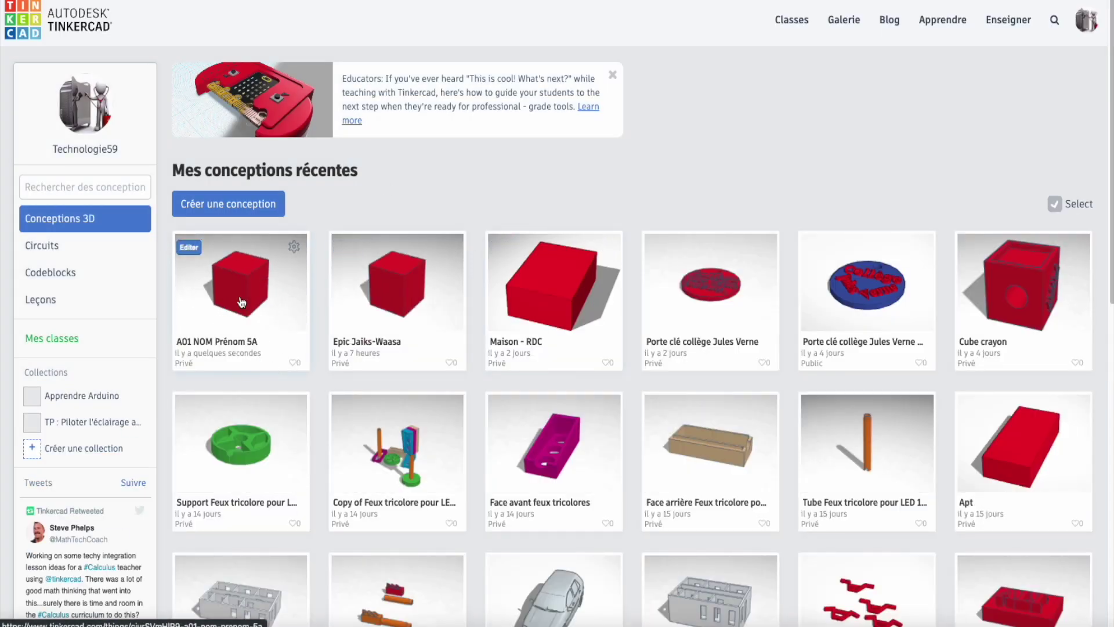
# - Create a new circuit and place a red LED in the upper part of the work area
pyautogui.click(75, 248)
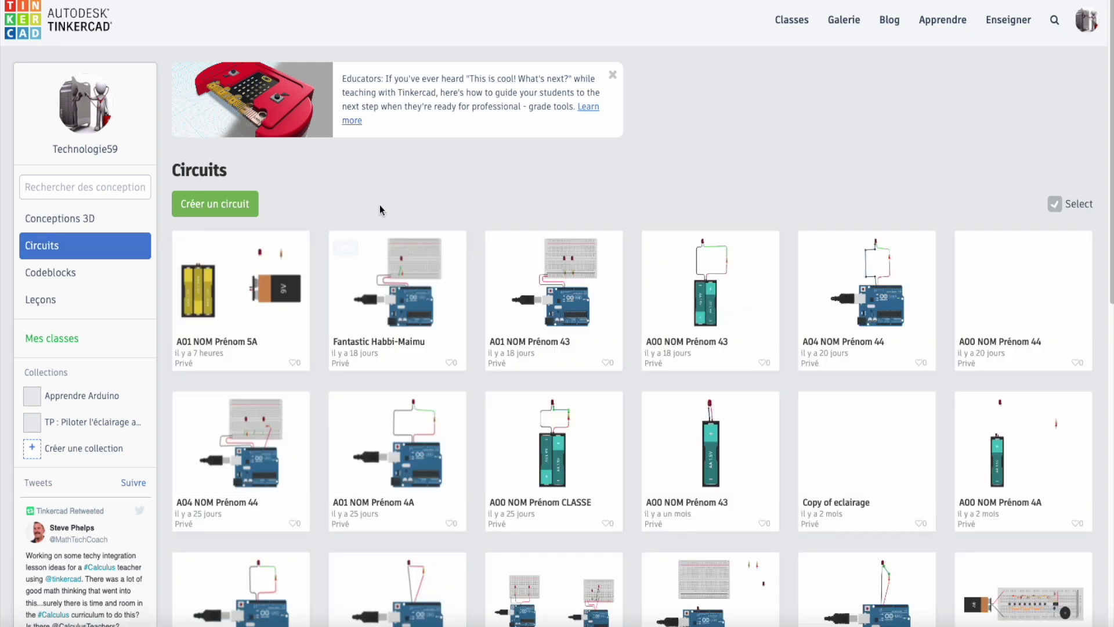
pyautogui.click(228, 204)
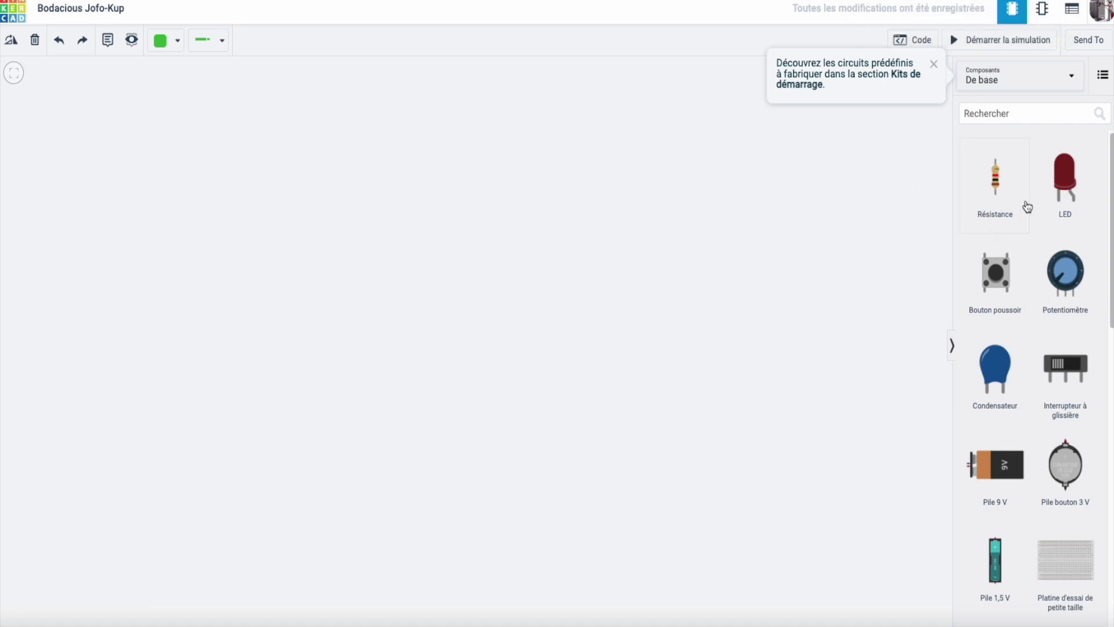
pyautogui.moveTo(1062, 180); pyautogui.dragTo(350, 209)
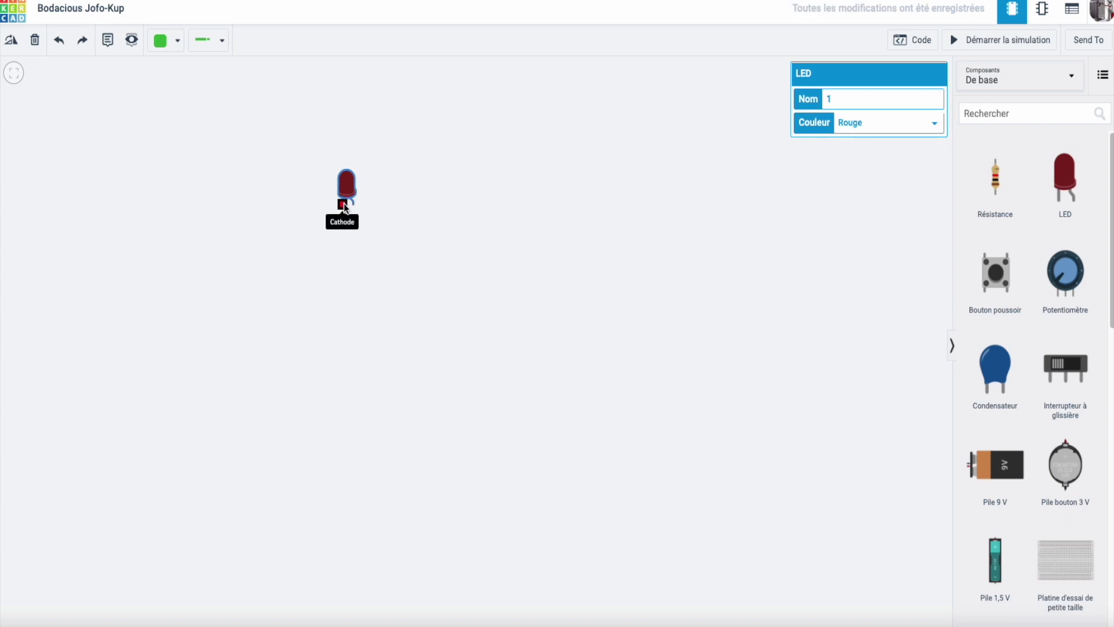
pyautogui.click(885, 128)
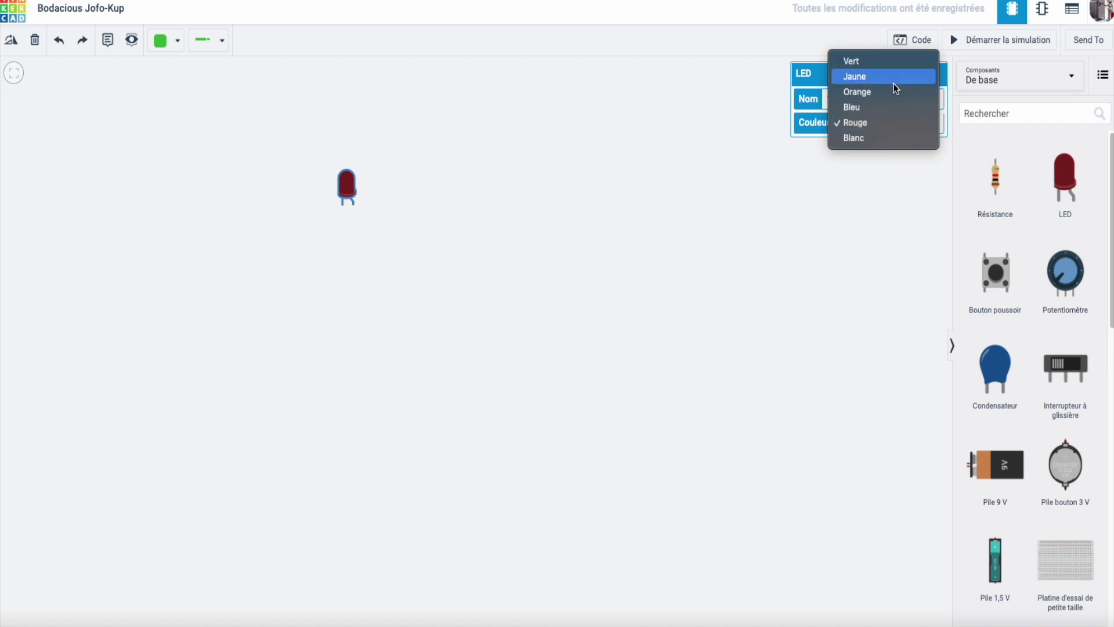
pyautogui.click(818, 136)
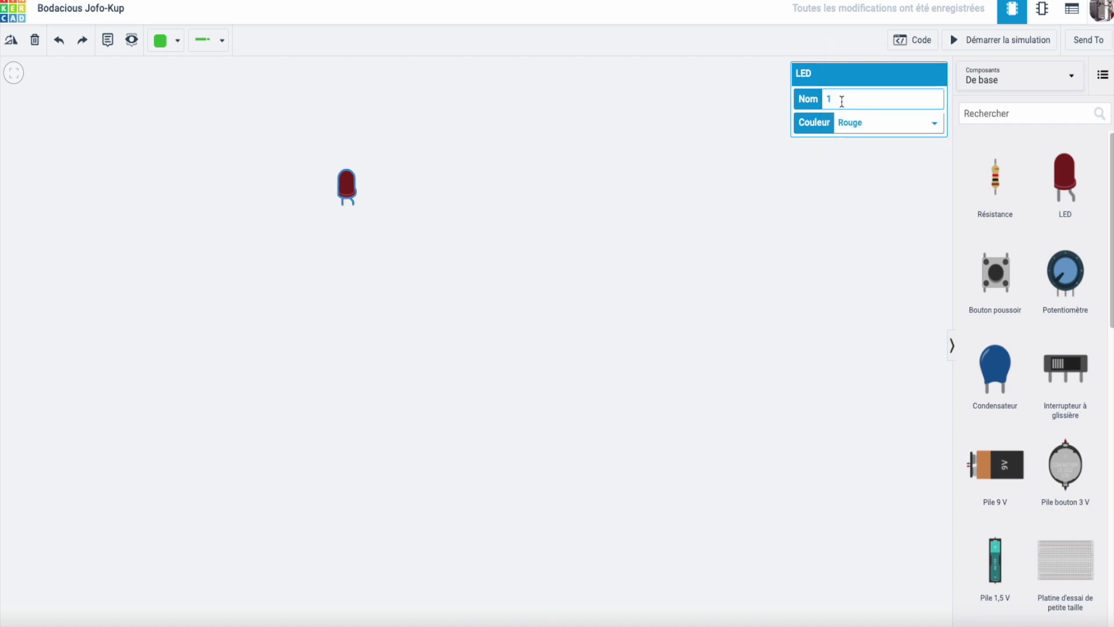
# - Rename the circuit as "A01 NOM Prénom 5A"
pyautogui.click(92, 8)
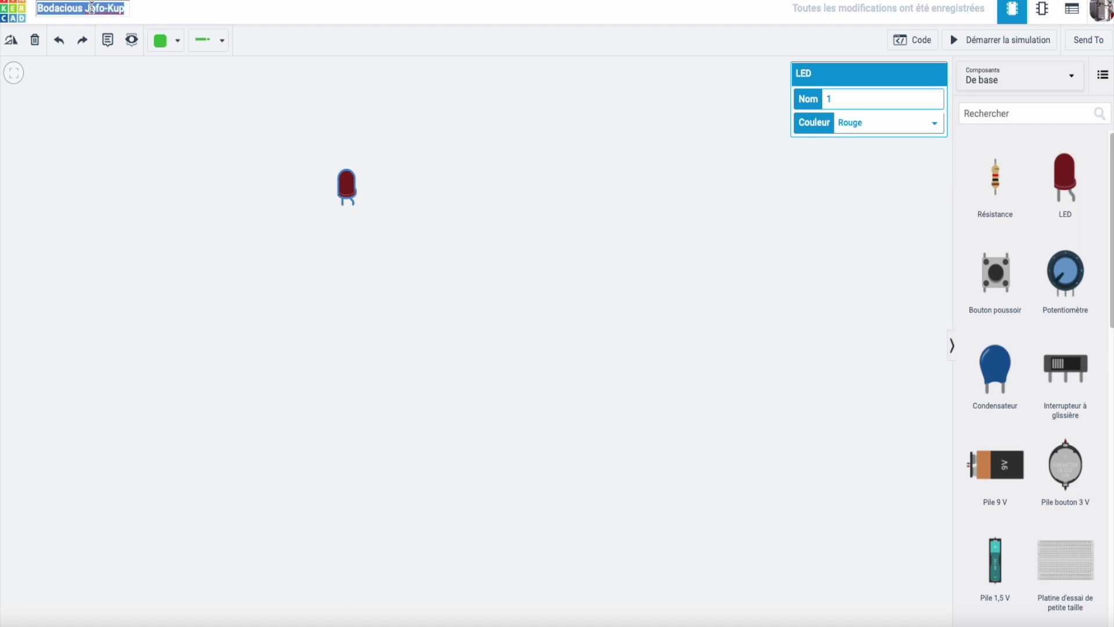
pyautogui.write('A01')
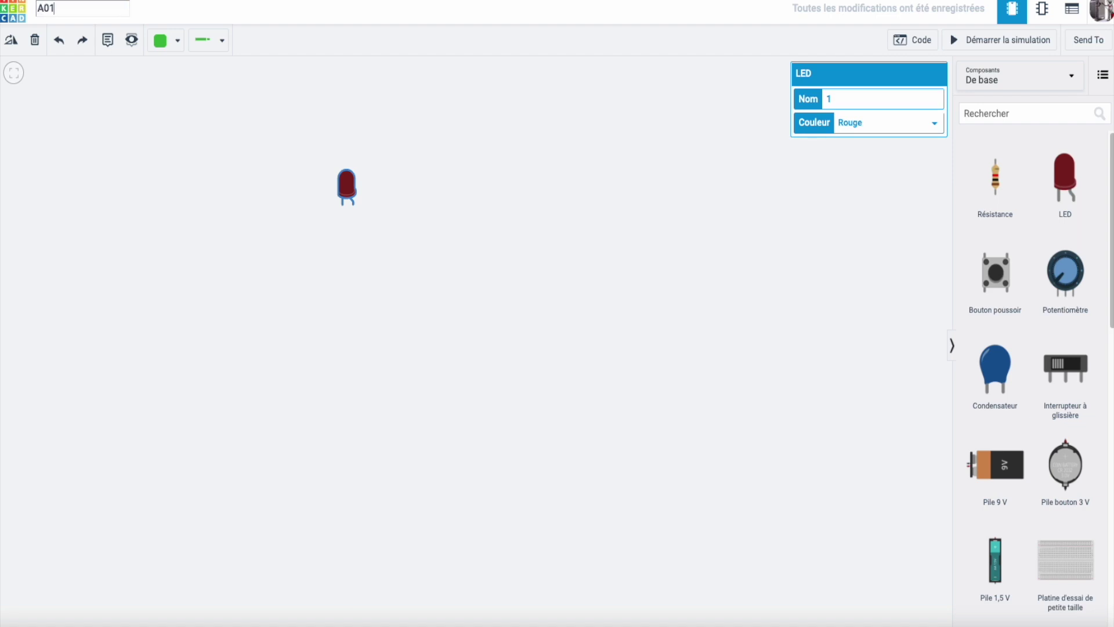
pyautogui.write(' NOM Prénom 5A')
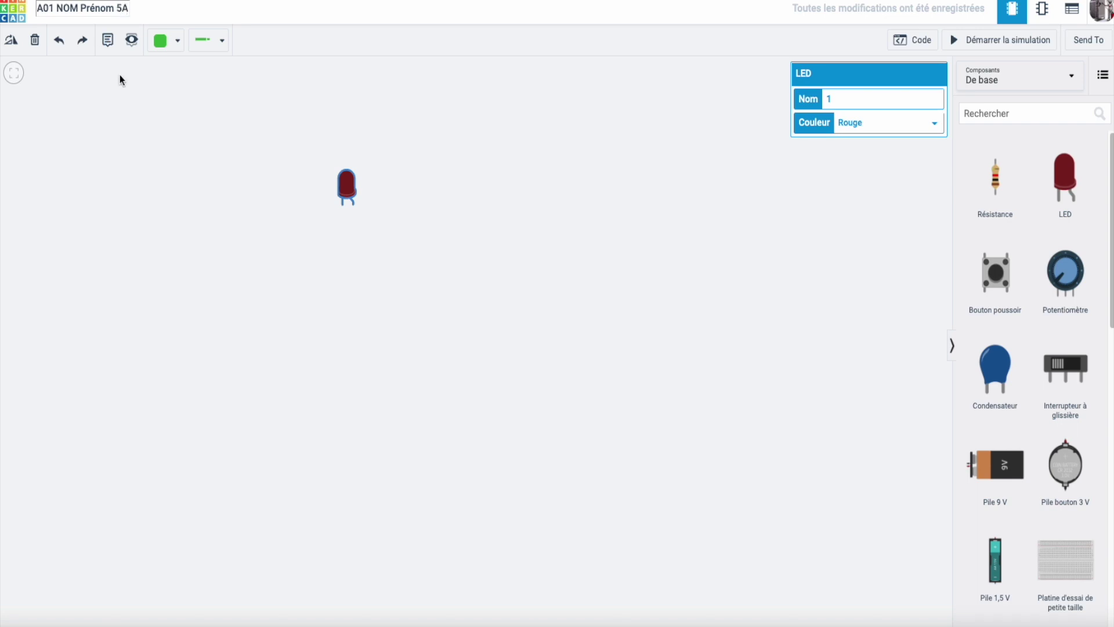
pyautogui.click(147, 102)
# - Add a resistor beside the LED and a 1.5 V battery below it, setting the battery count to 2 piles
pyautogui.moveTo(994, 186); pyautogui.dragTo(502, 189)
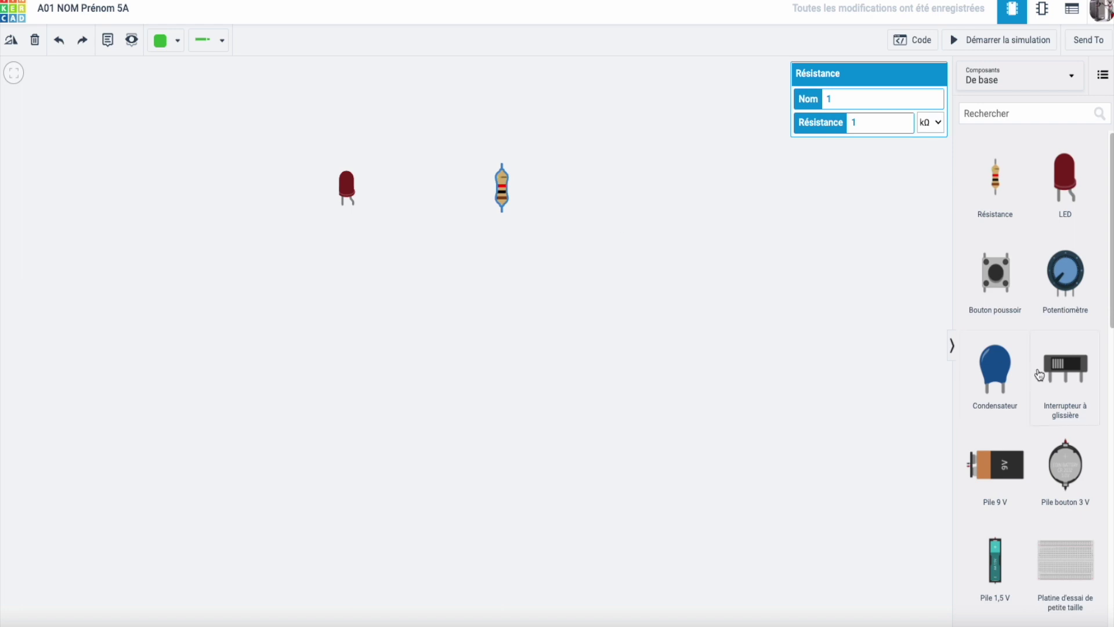
pyautogui.moveTo(987, 583); pyautogui.dragTo(223, 261)
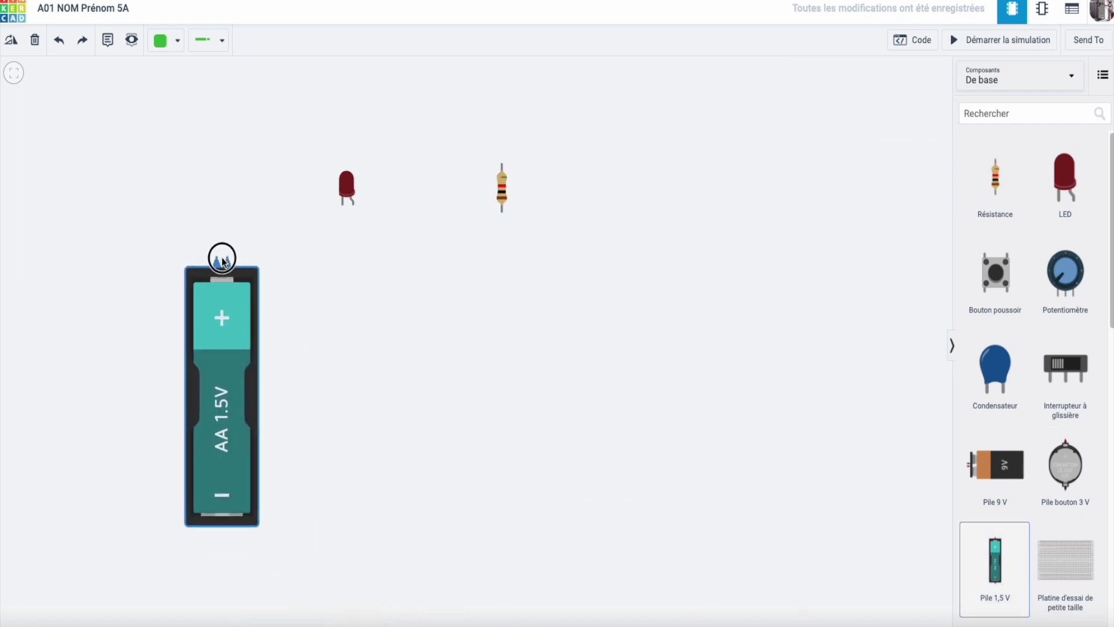
pyautogui.click(935, 124)
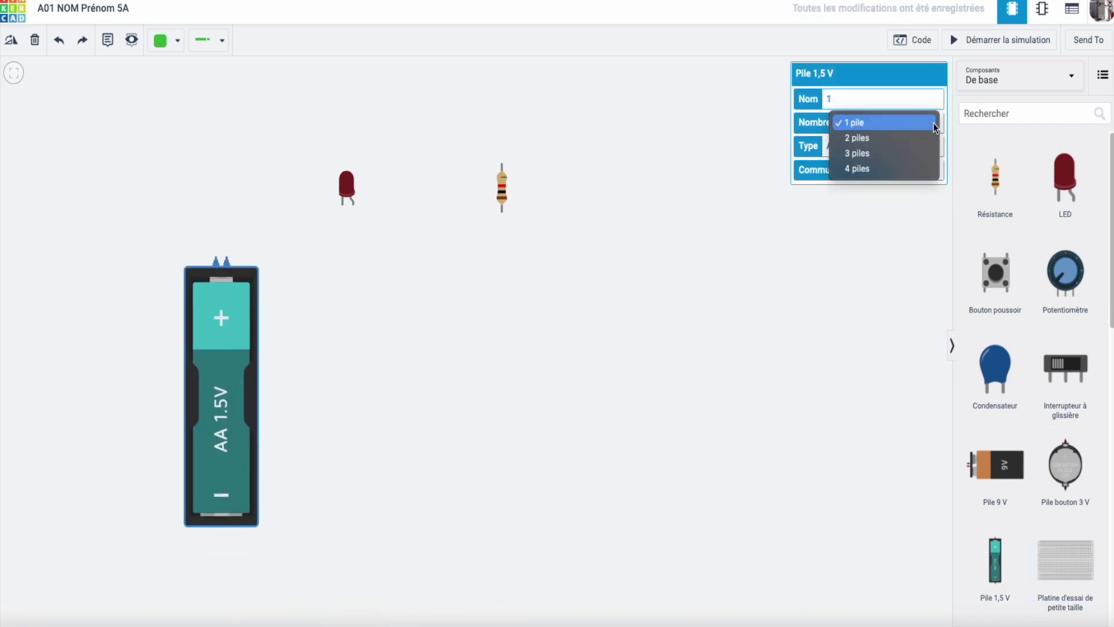
pyautogui.click(896, 137)
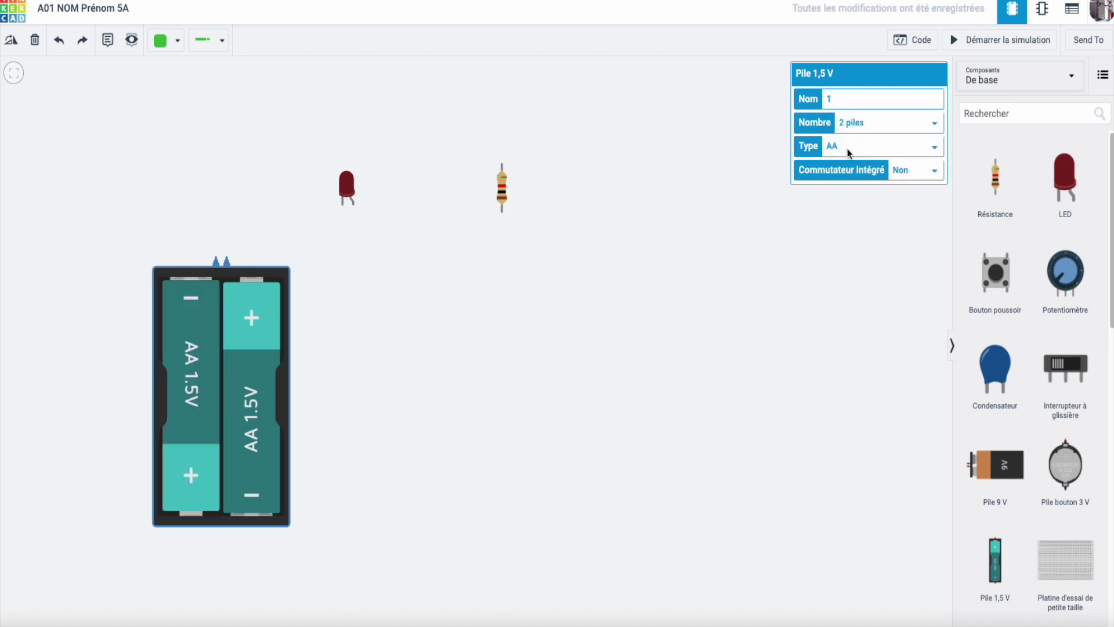
# - Try the battery pack's integrated switch option with Oui and set it back to Non
pyautogui.click(910, 172)
pyautogui.click(900, 183)
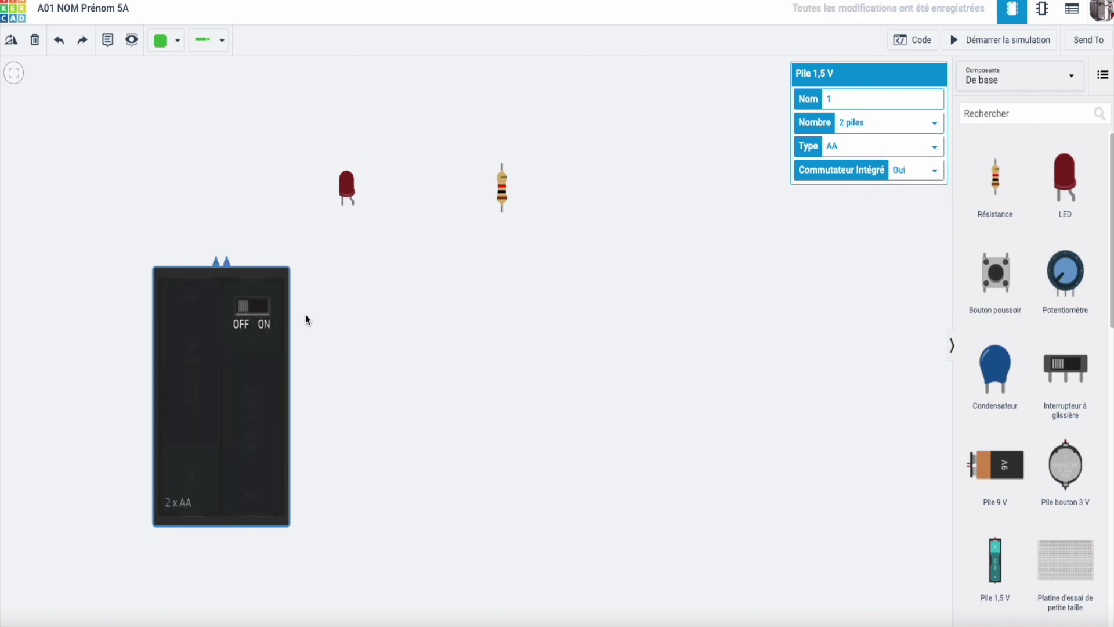
pyautogui.click(916, 173)
pyautogui.click(906, 154)
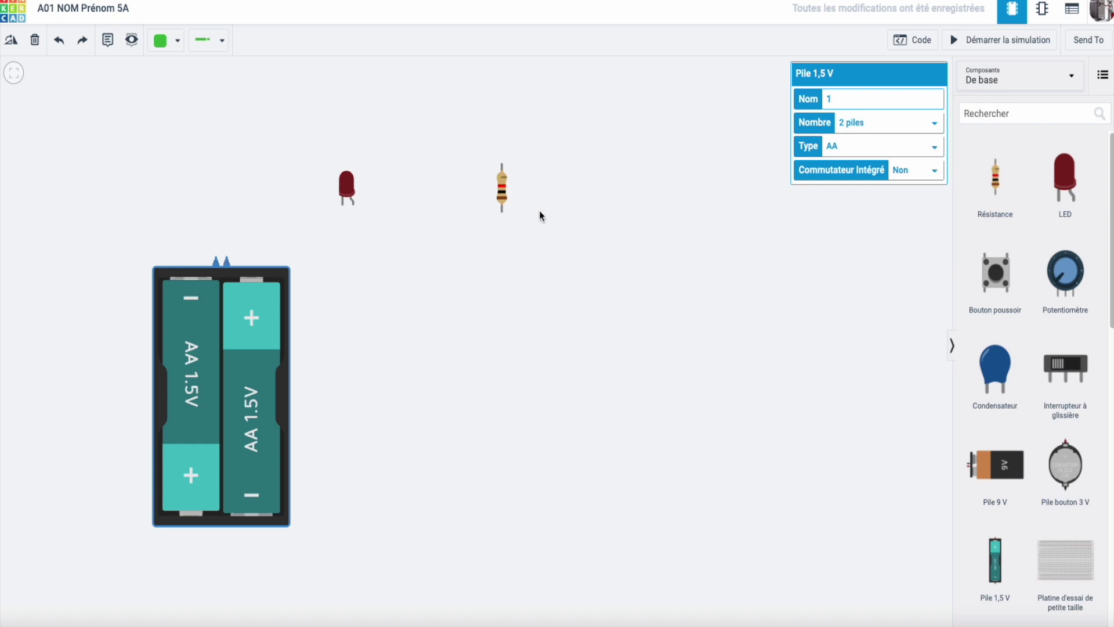
# - Return to the dashboard and check the saved work in both the circuits and 3D designs lists
pyautogui.click(11, 11)
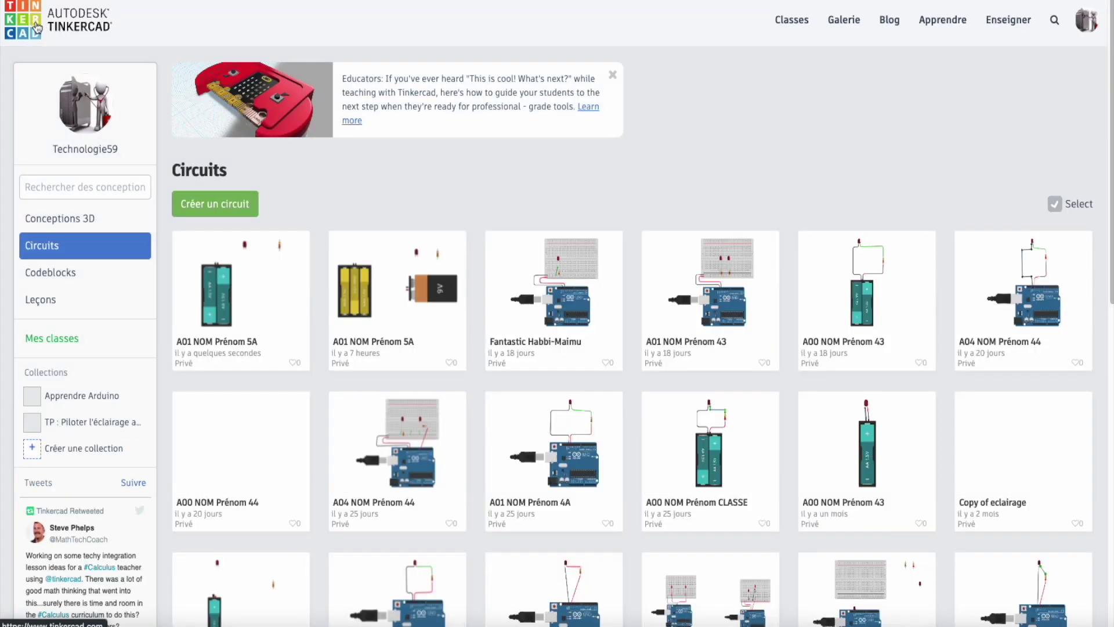
pyautogui.click(87, 219)
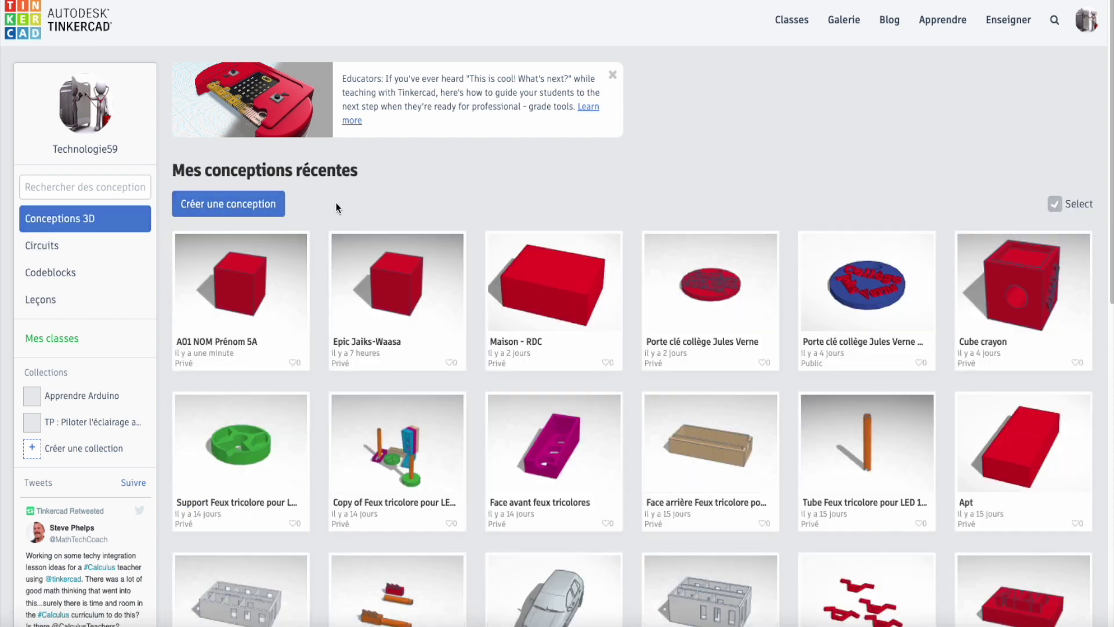
pyautogui.click(63, 247)
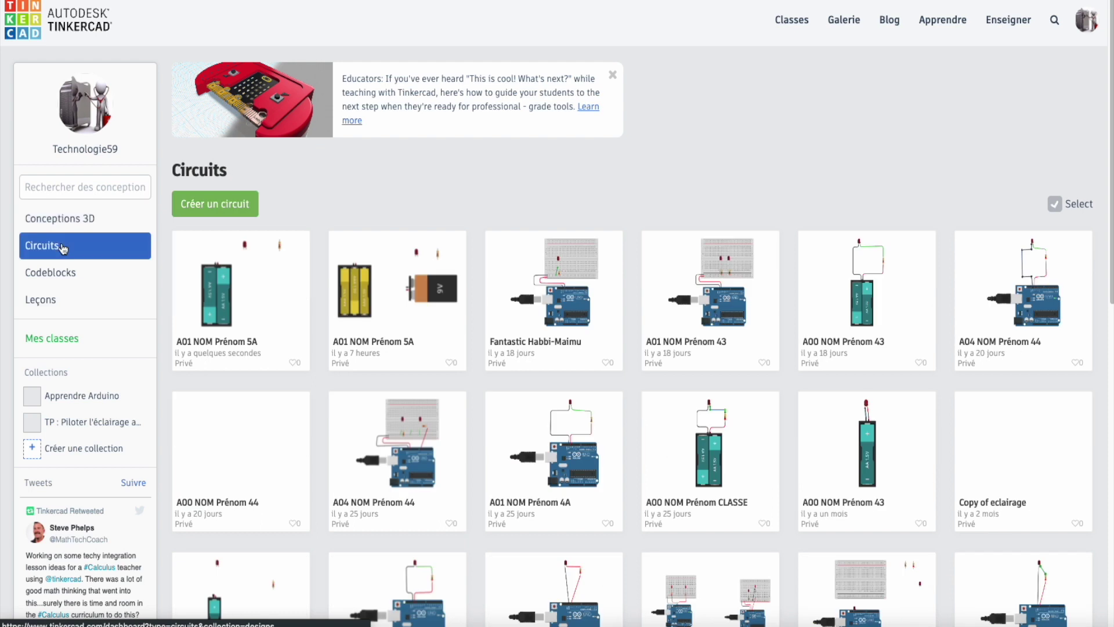
pyautogui.click(68, 220)
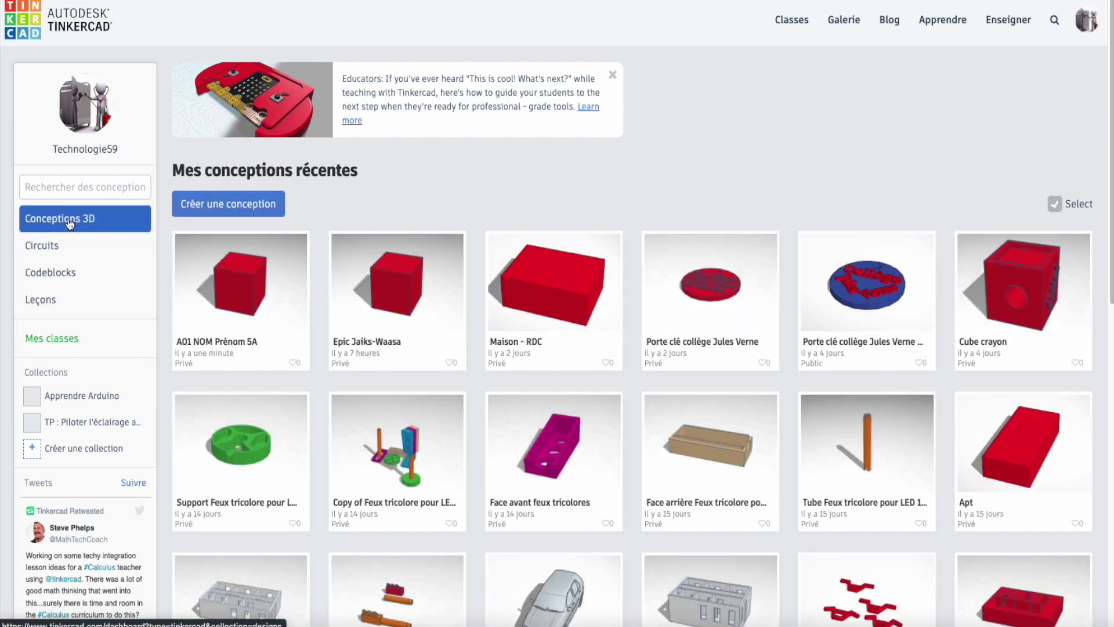